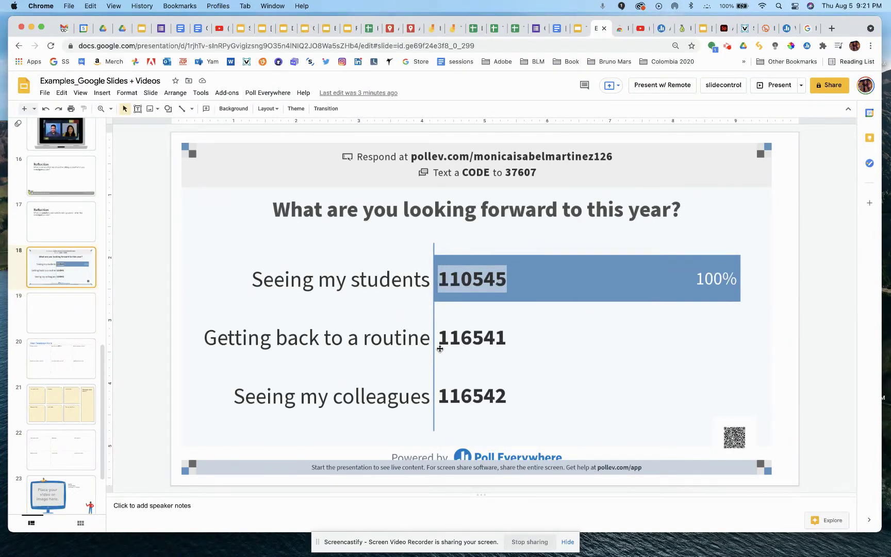
- Show slide 18's poll responses as a bar chart, then leave the slideshow
click(433, 293)
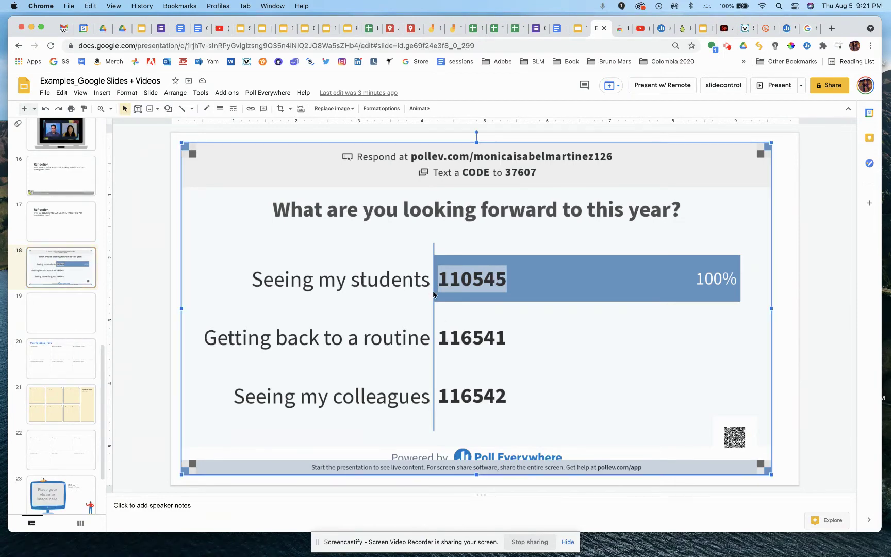
click(791, 179)
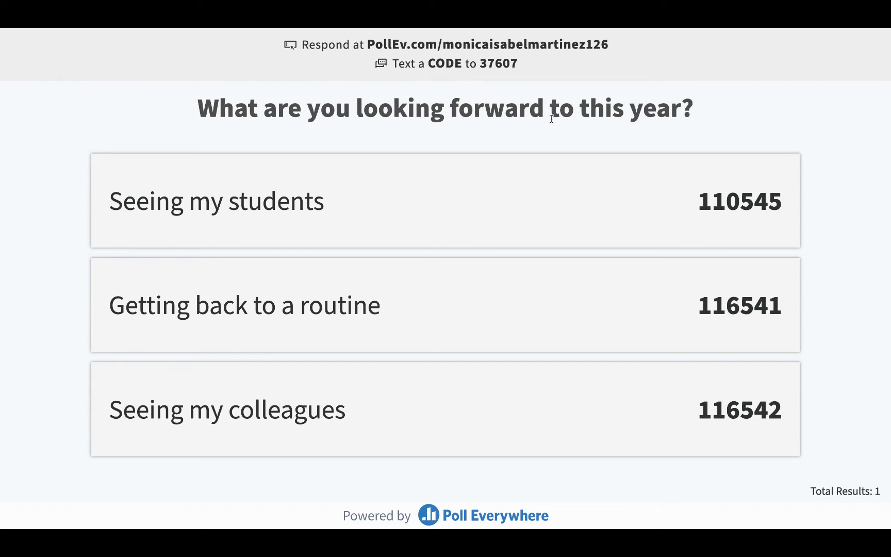
mouse_move(735, 191)
mouse_move(810, 103)
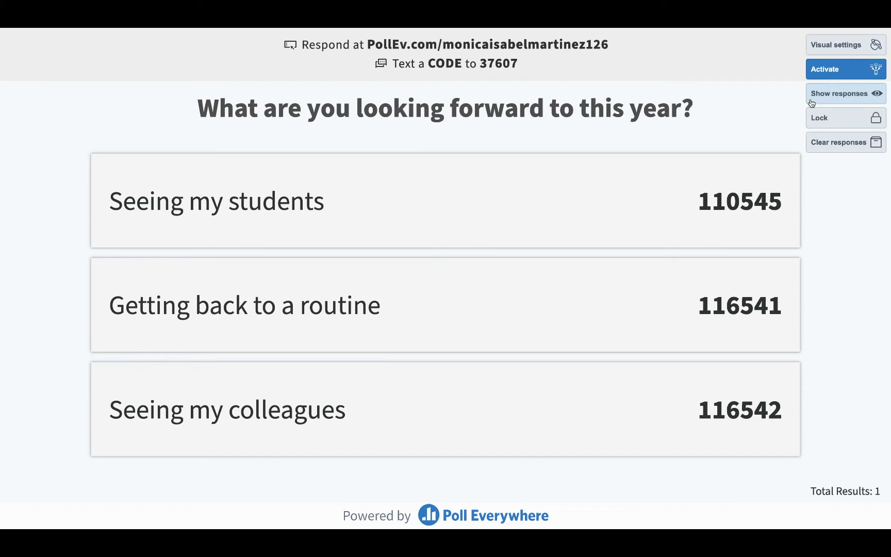
click(849, 99)
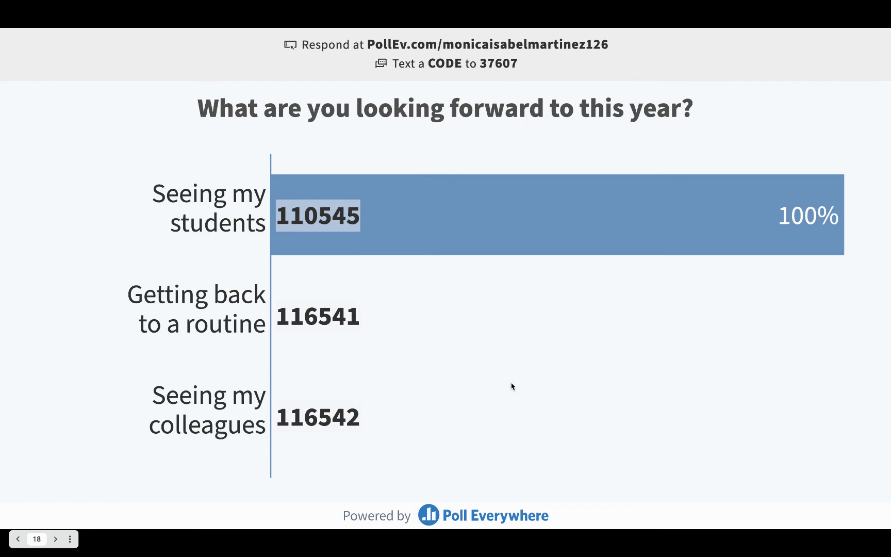
key(Escape)
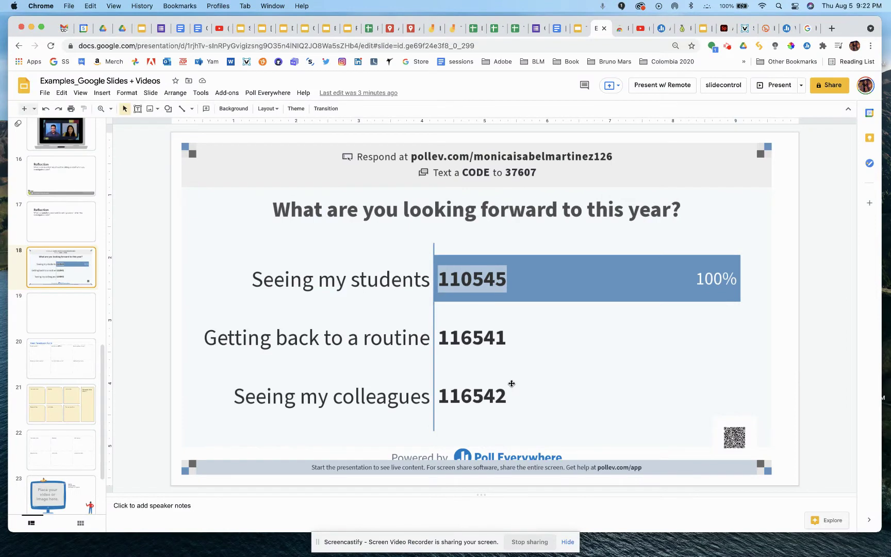
- On blank slide 19, bring up the list of Poll Everywhere activities
click(77, 317)
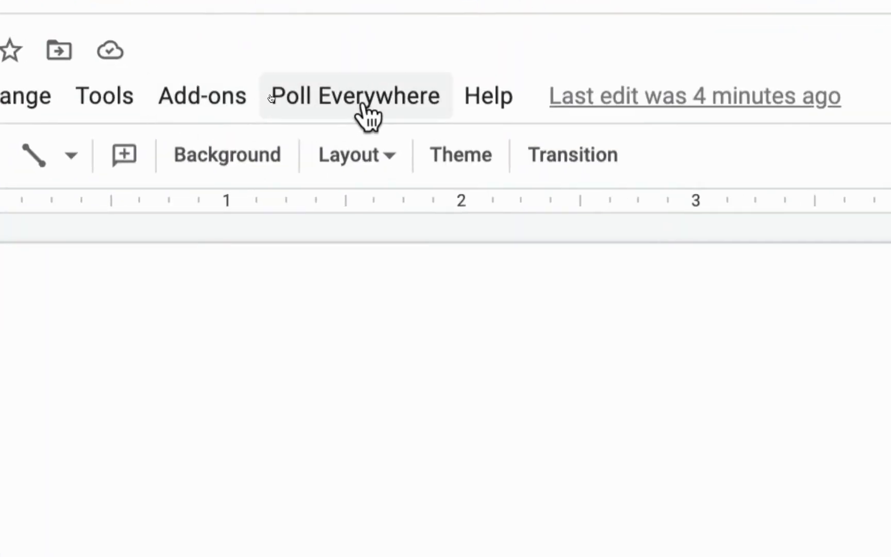
click(333, 107)
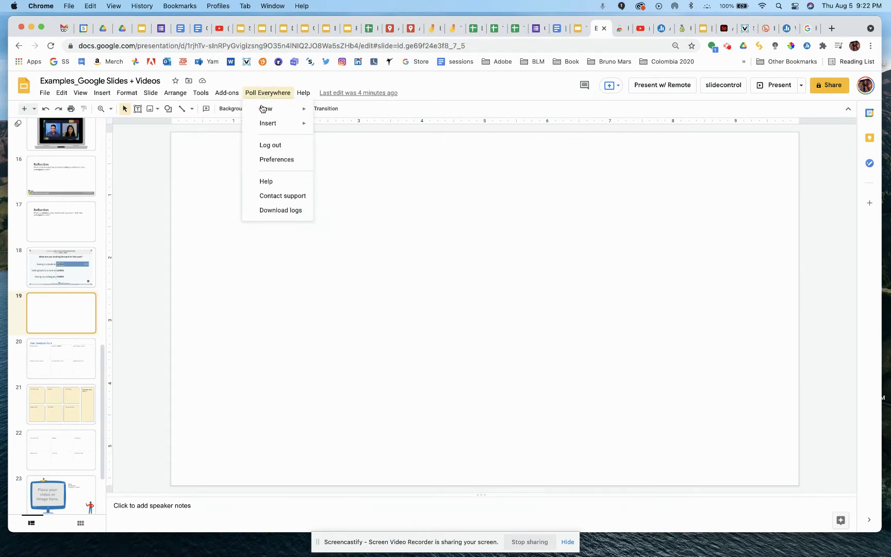
mouse_move(267, 131)
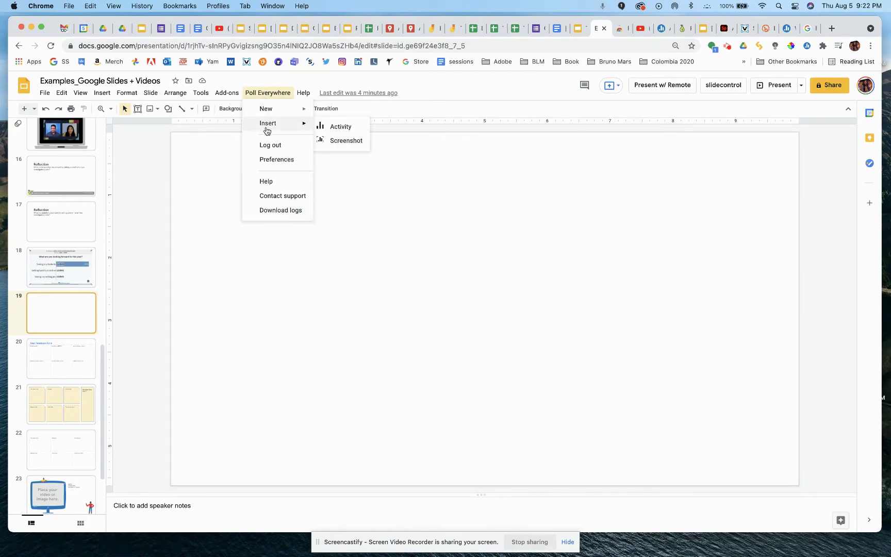
mouse_move(266, 112)
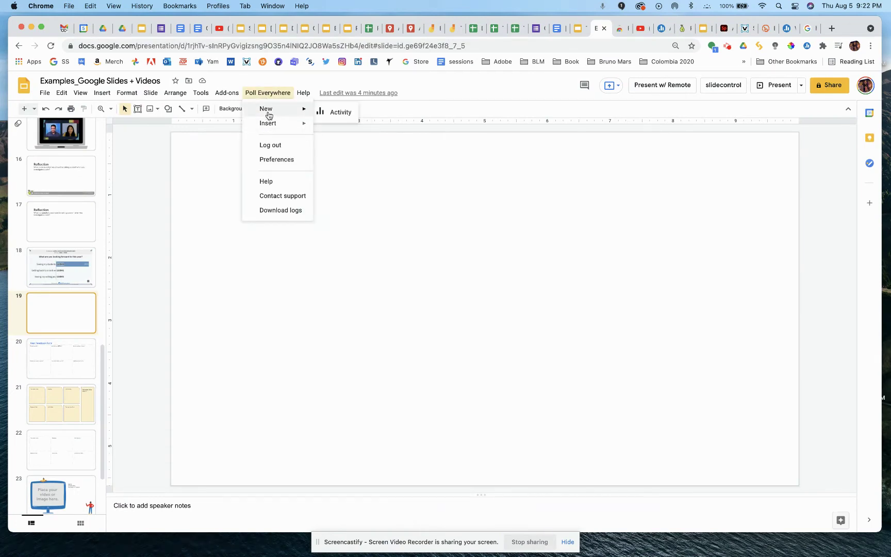
click(341, 112)
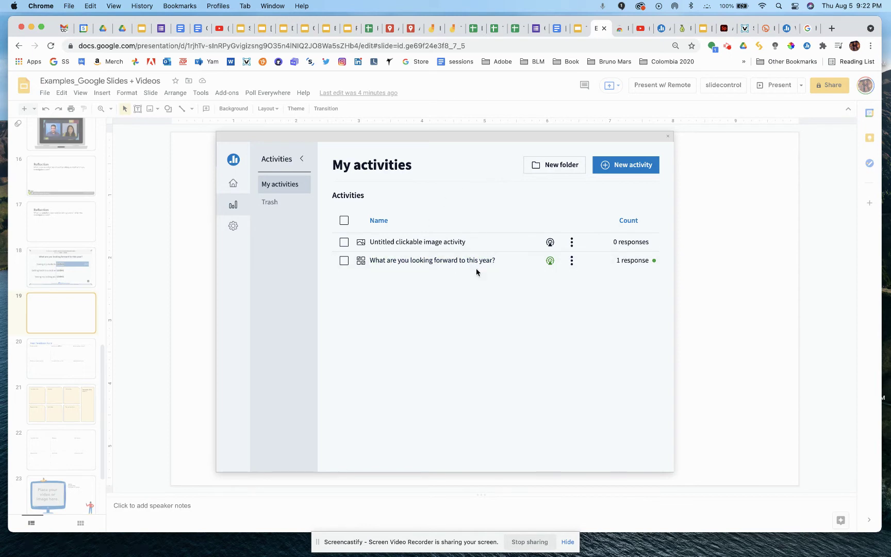
- Start a new activity from the blank Multiple choice template
click(640, 169)
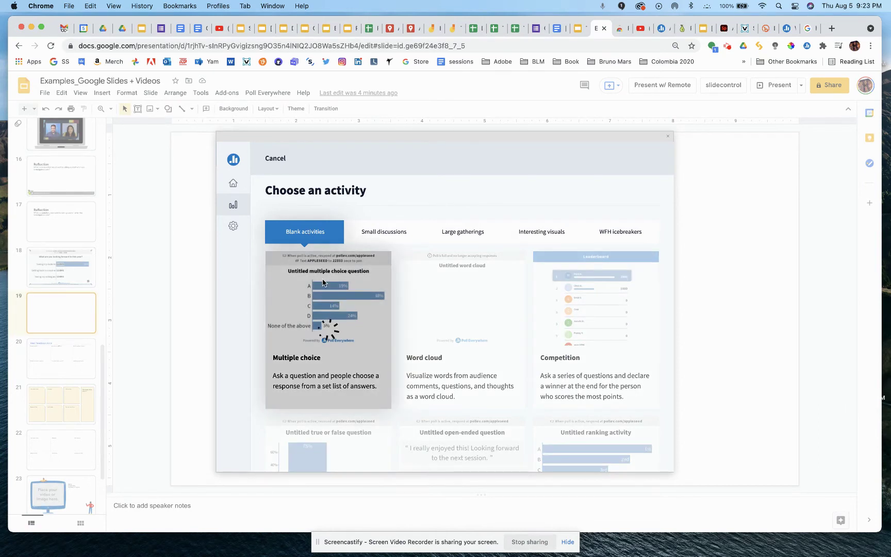
click(332, 333)
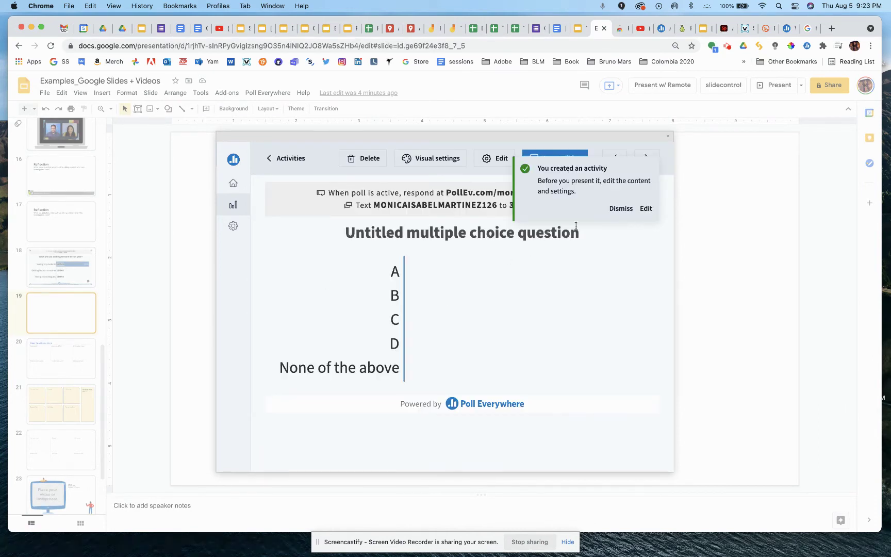
- Retitle the poll 'What is your favorite flavor of ice cream'
click(647, 209)
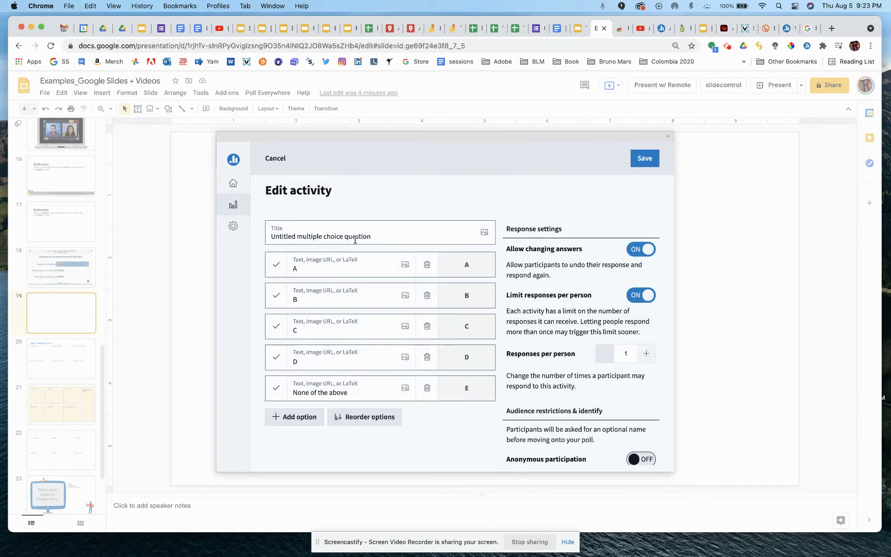
double_click(355, 235)
key(super+a)
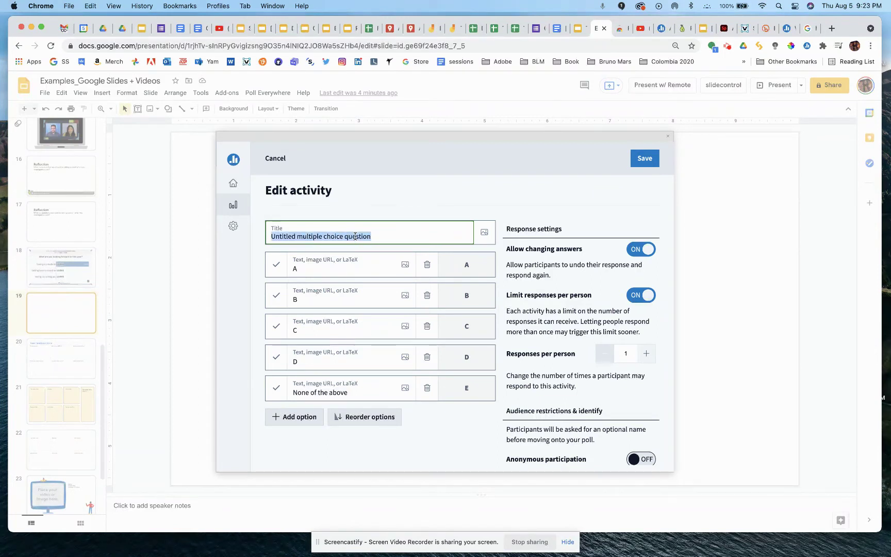
text(What is your)
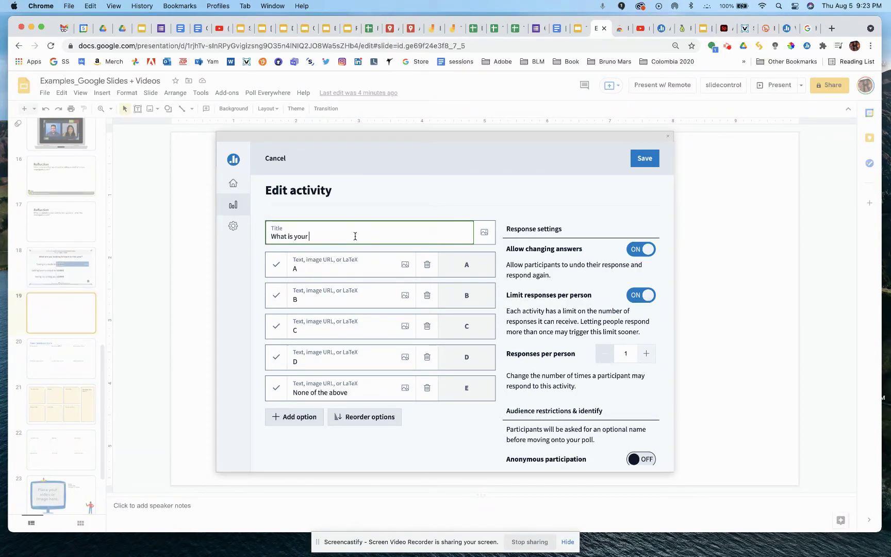
text( favorite flavor of ice cream)
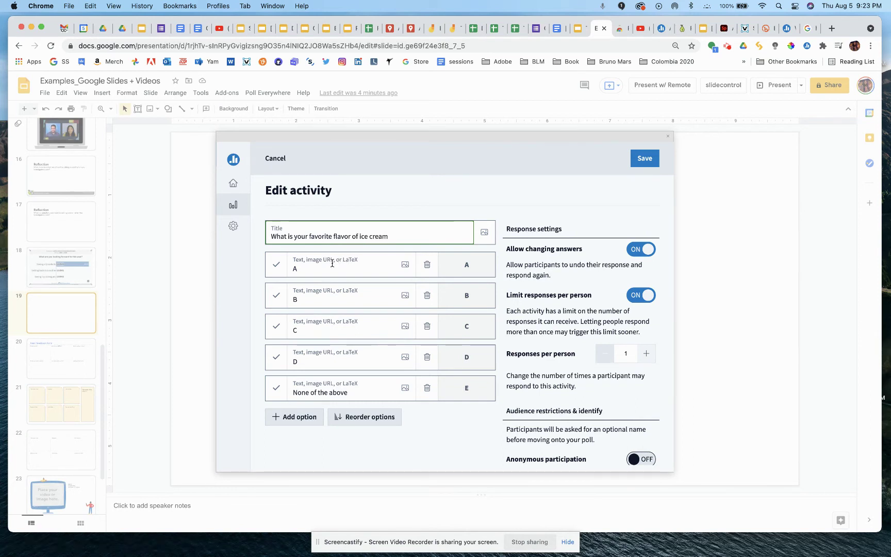
- Change options A, B and C to Vanilla, Strawberry and Chocolate
click(332, 264)
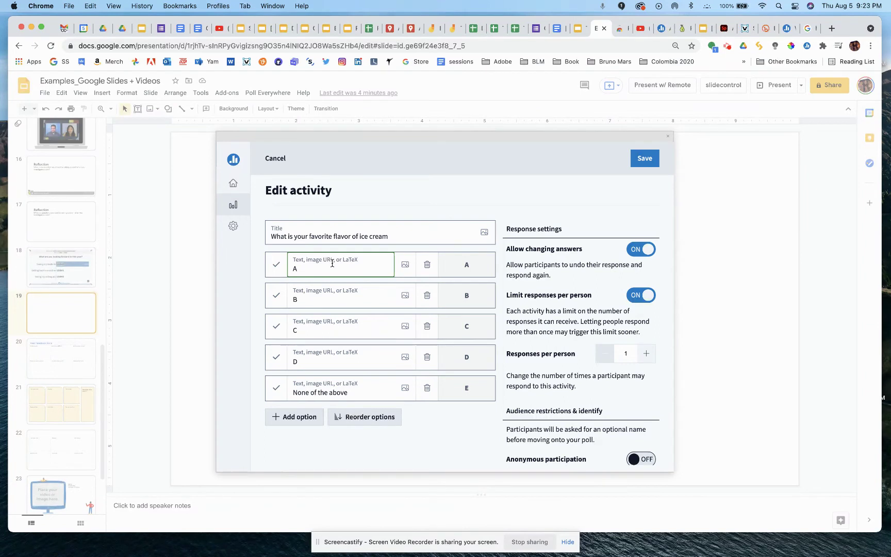
key(BackSpace)
text(Vanilla)
click(343, 298)
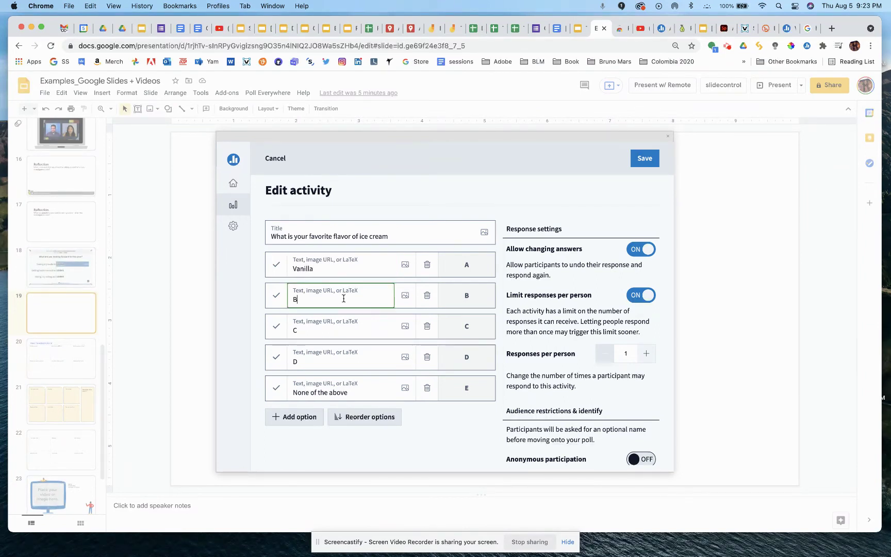
key(BackSpace)
text(Strawberry)
click(357, 330)
text(h)
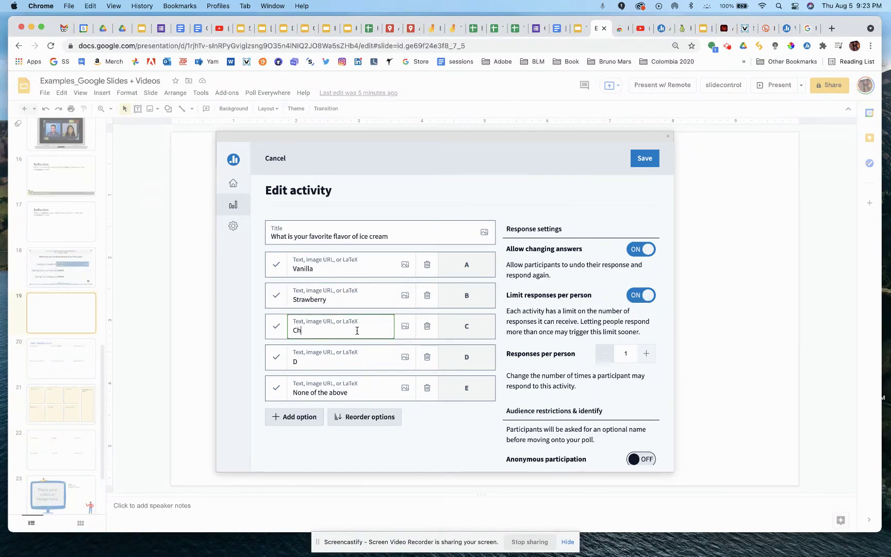
text(ocolate)
- Remove option D and 'None of the above', then save the poll
click(427, 357)
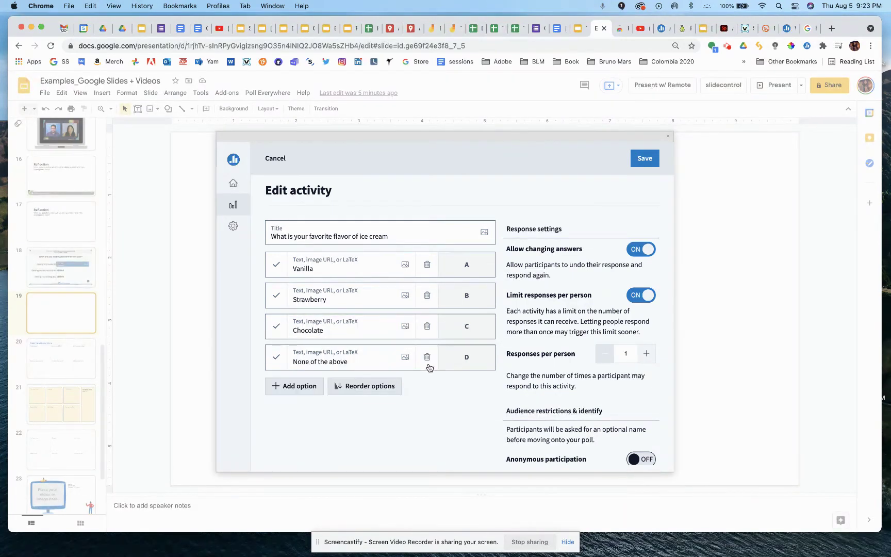
click(427, 357)
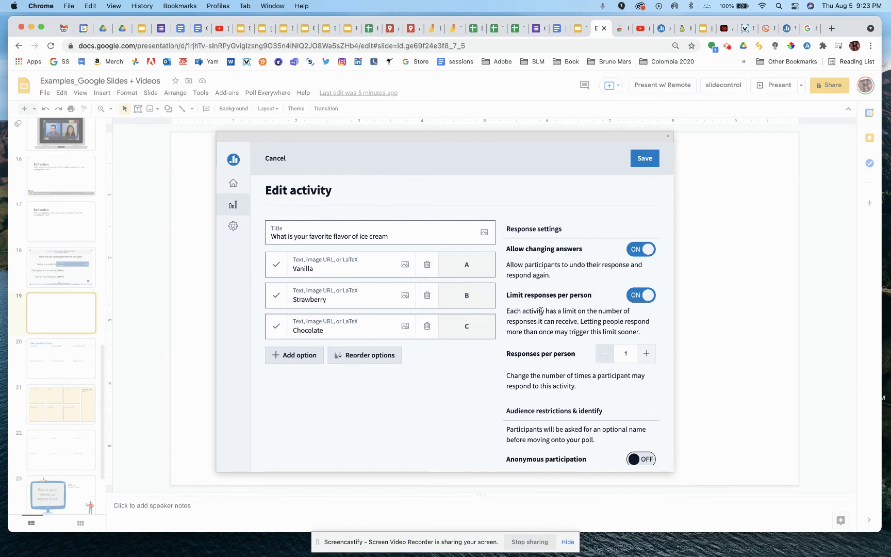
scroll(547, 361, down, 5)
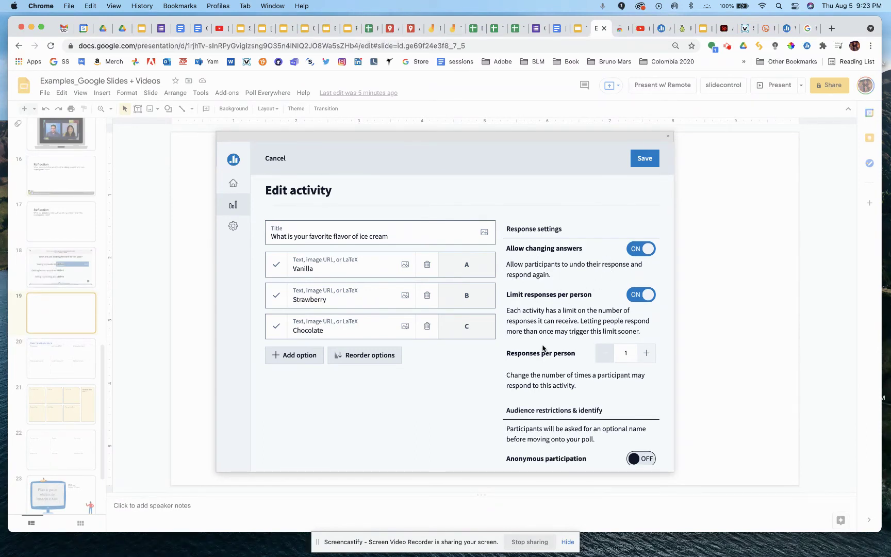
scroll(550, 400, down, 5)
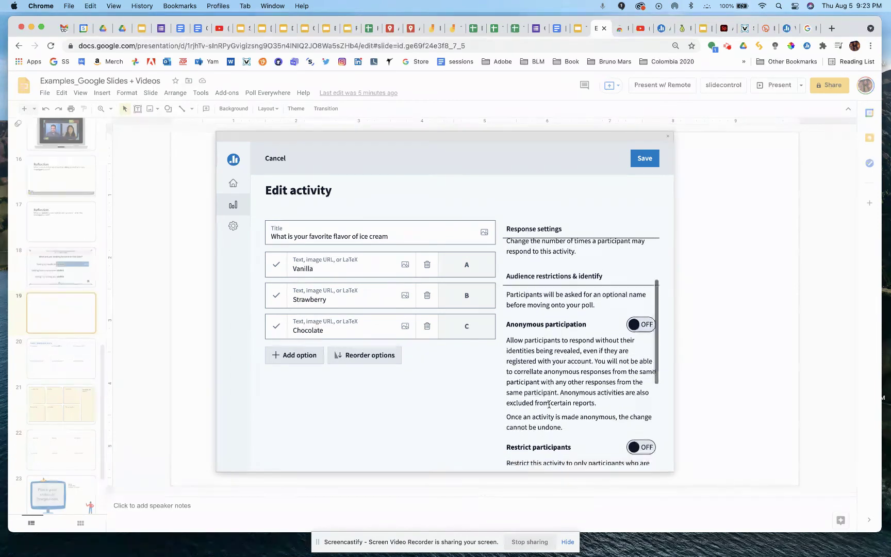
scroll(549, 404, up, 10)
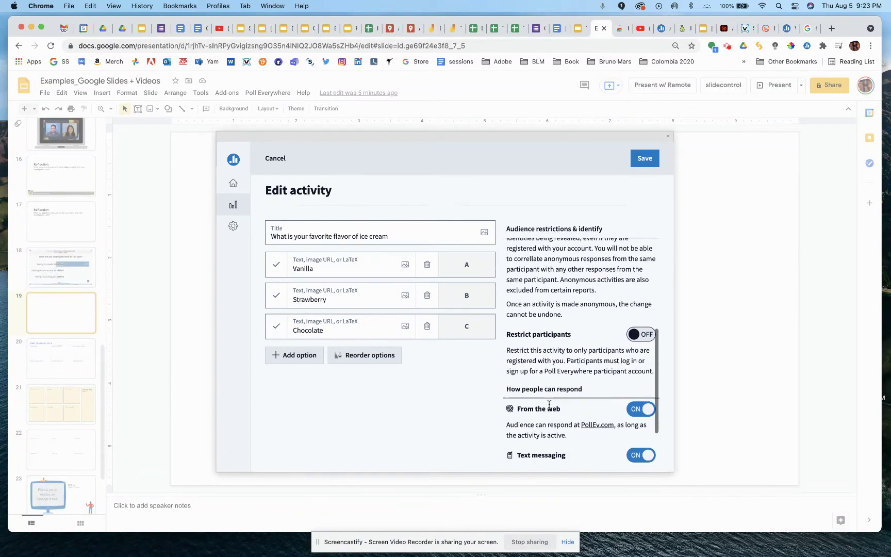
click(637, 167)
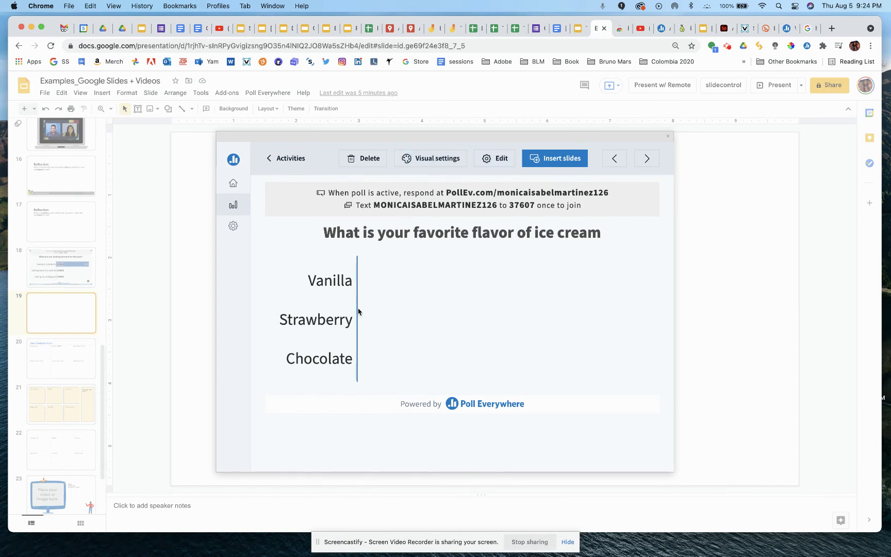
- Insert the ice-cream poll into the presentation as a new slide
click(561, 160)
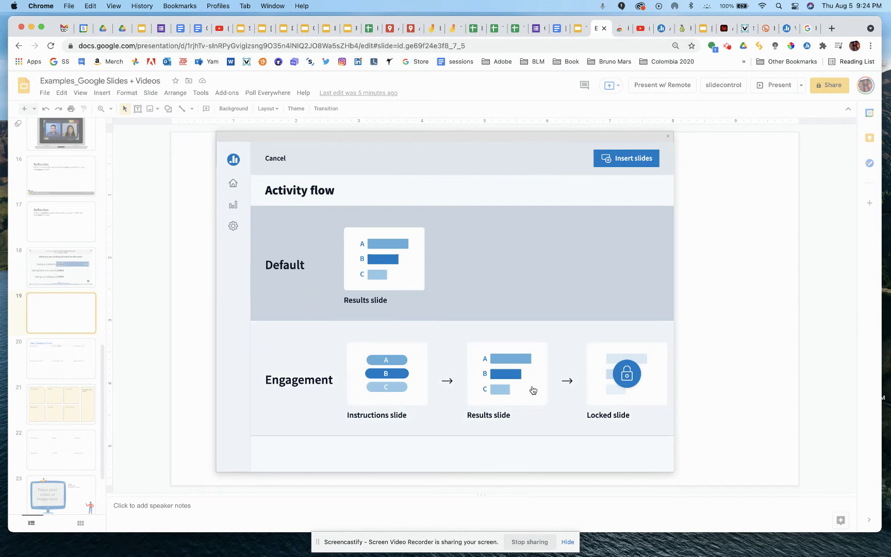
click(615, 164)
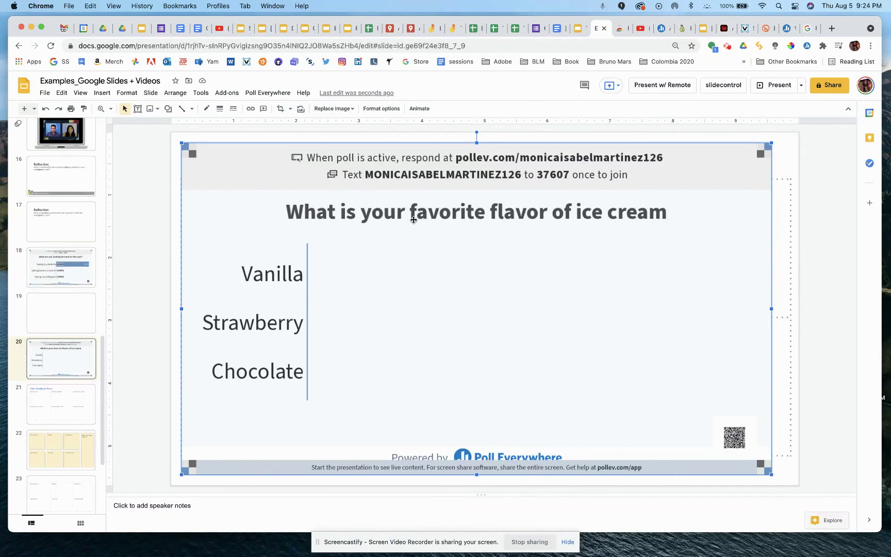
- Move the ice-cream poll image from slide 20 onto blank slide 19
click(67, 325)
click(75, 361)
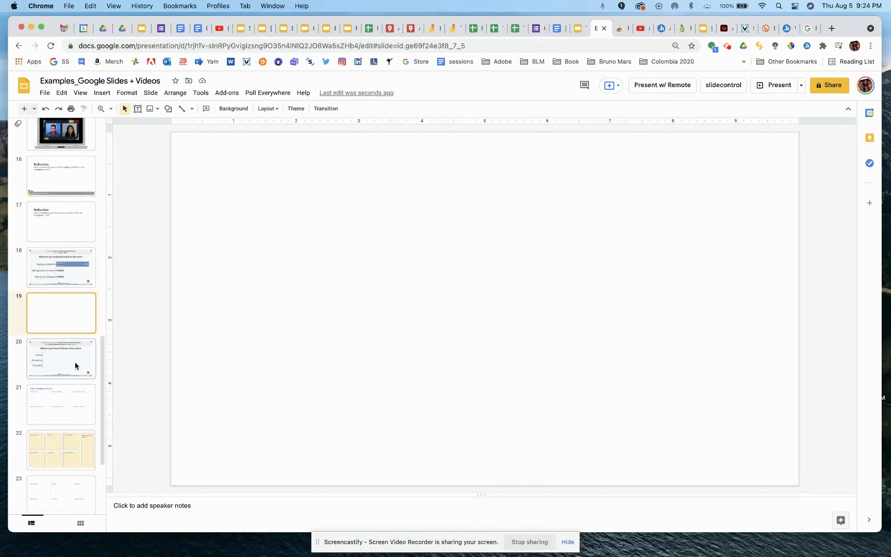
click(389, 310)
key(super+c)
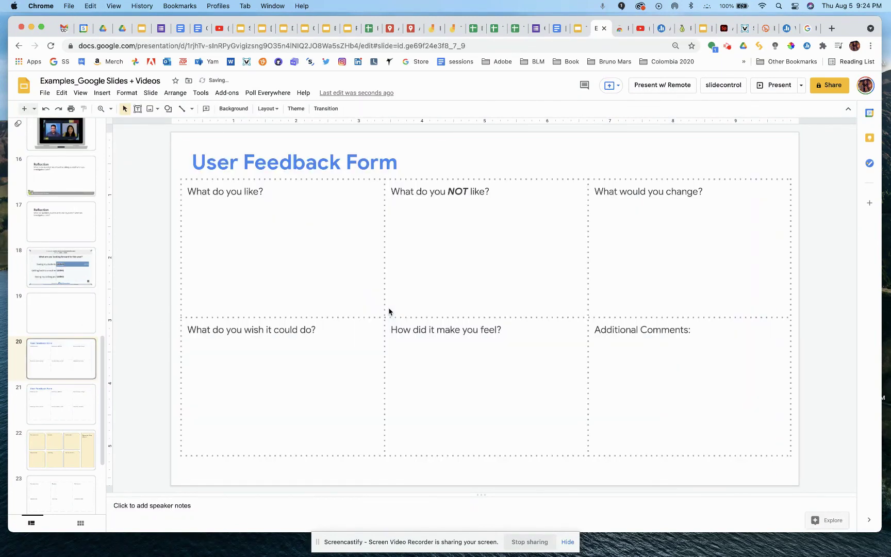
click(39, 328)
key(super+v)
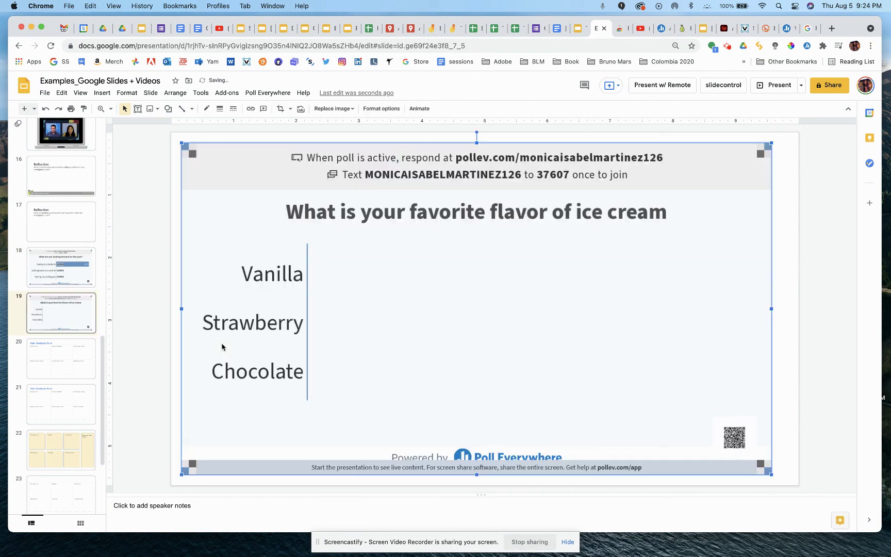